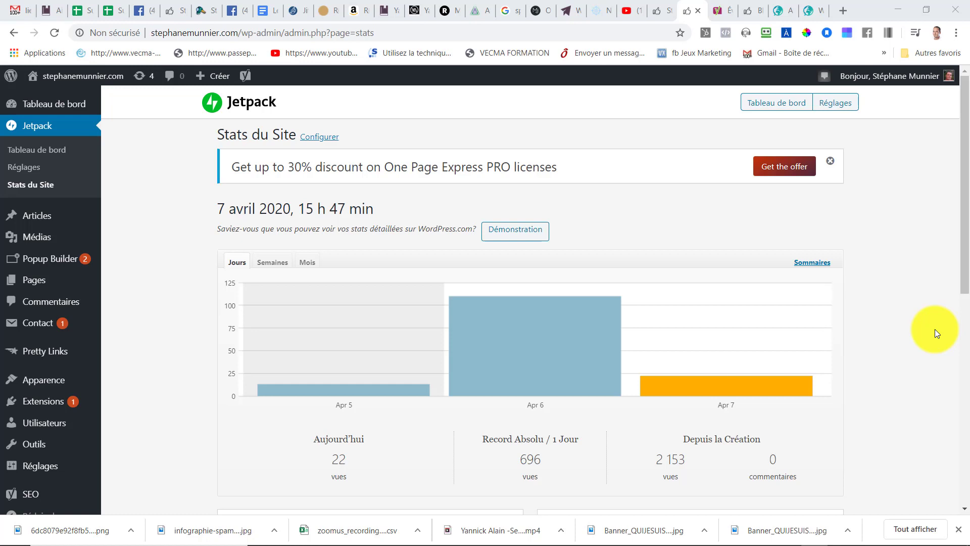
- Open the list of installed plugins
mouse_move(44, 354)
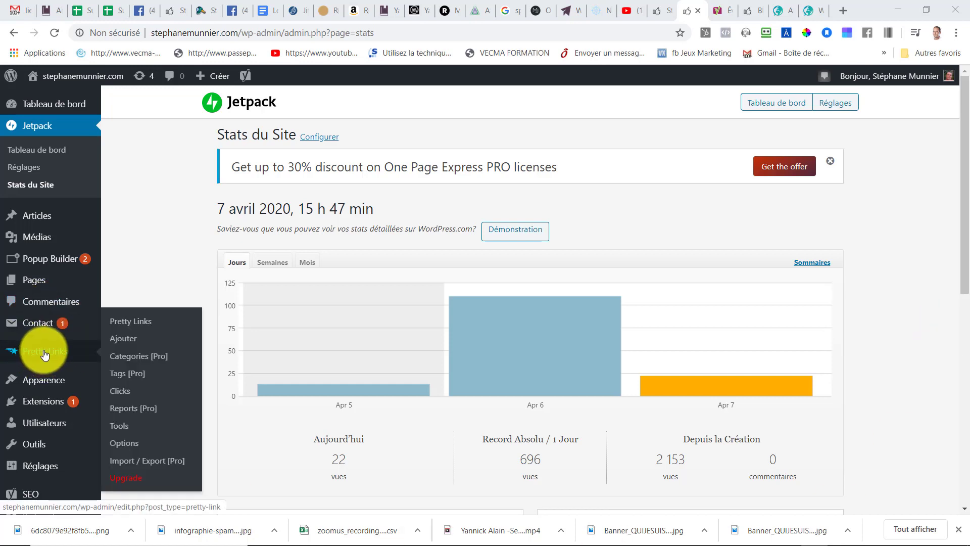
mouse_move(40, 402)
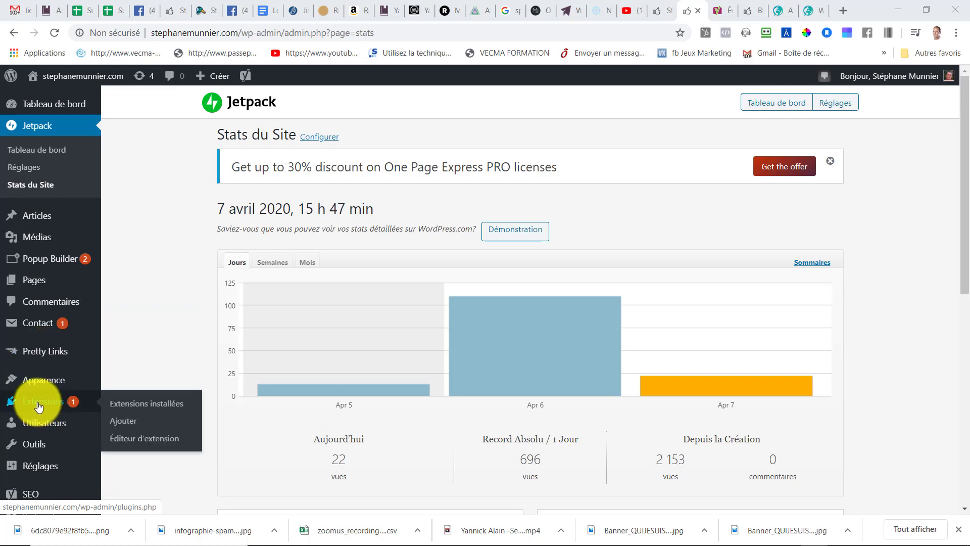
click(136, 408)
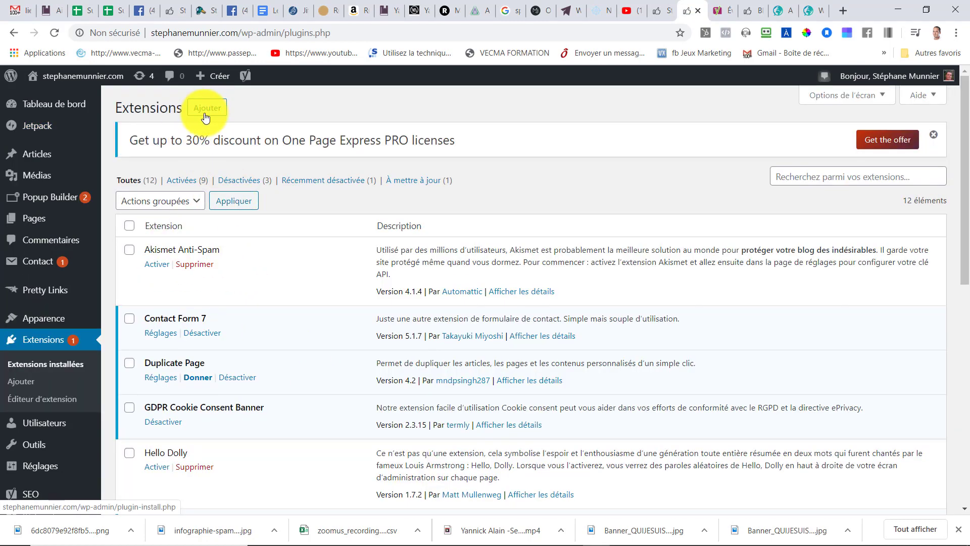
- Go to add a new plugin and search the plugin directory for pretty
click(206, 114)
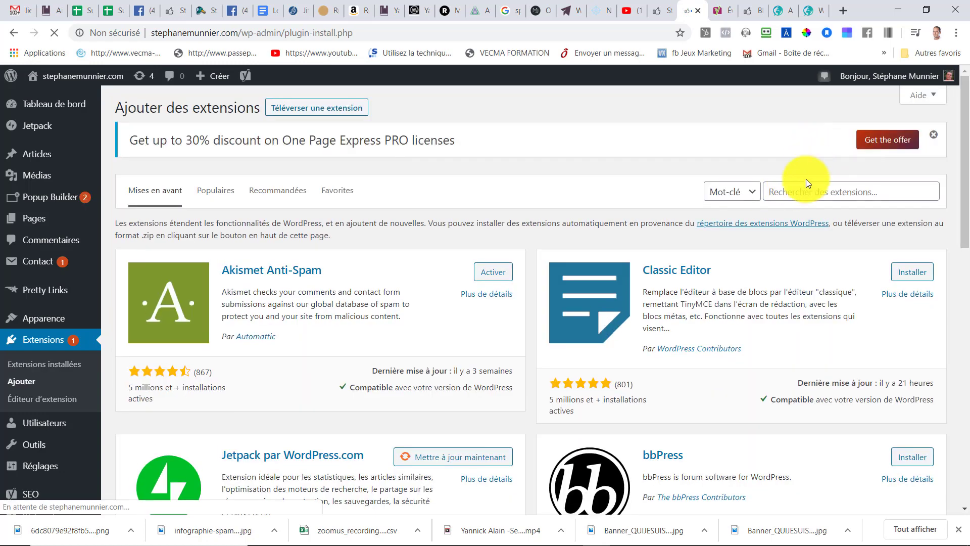
click(805, 192)
text(p)
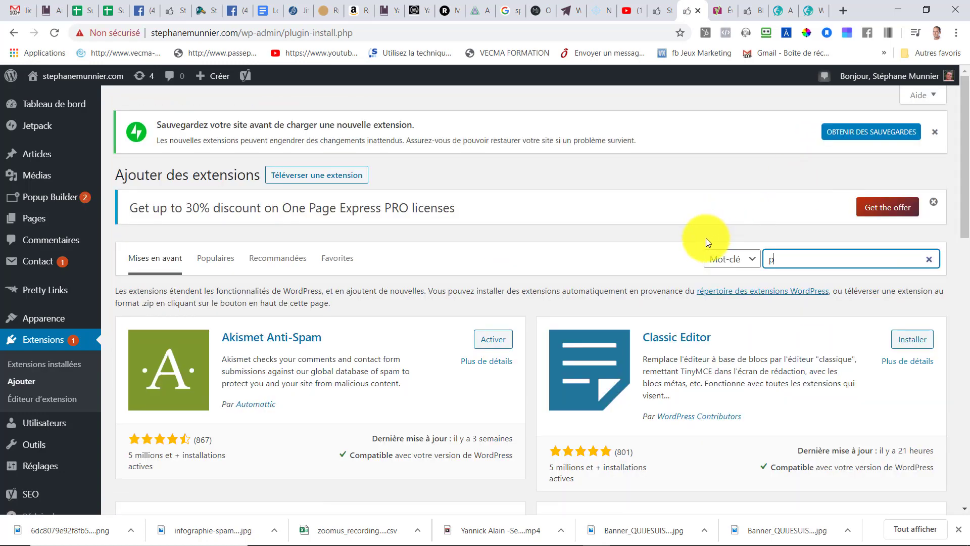
text(retty)
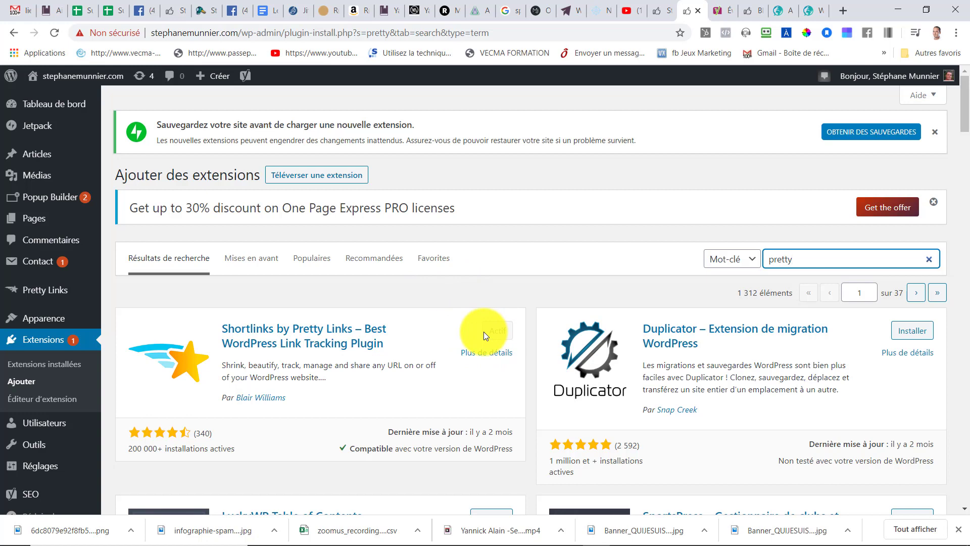
- Open the Pretty Links list and browse through the existing links
mouse_move(37, 295)
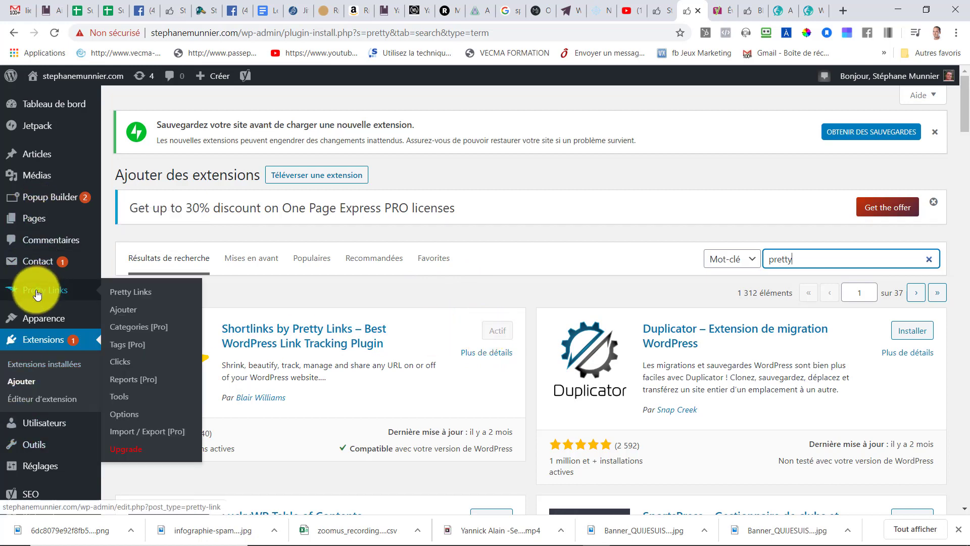
click(129, 293)
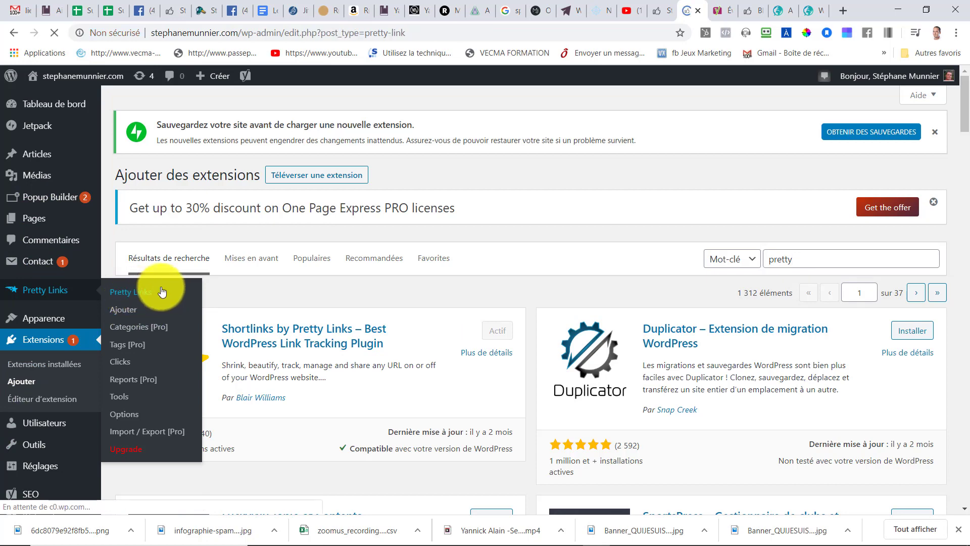
scroll(309, 287, down, 3)
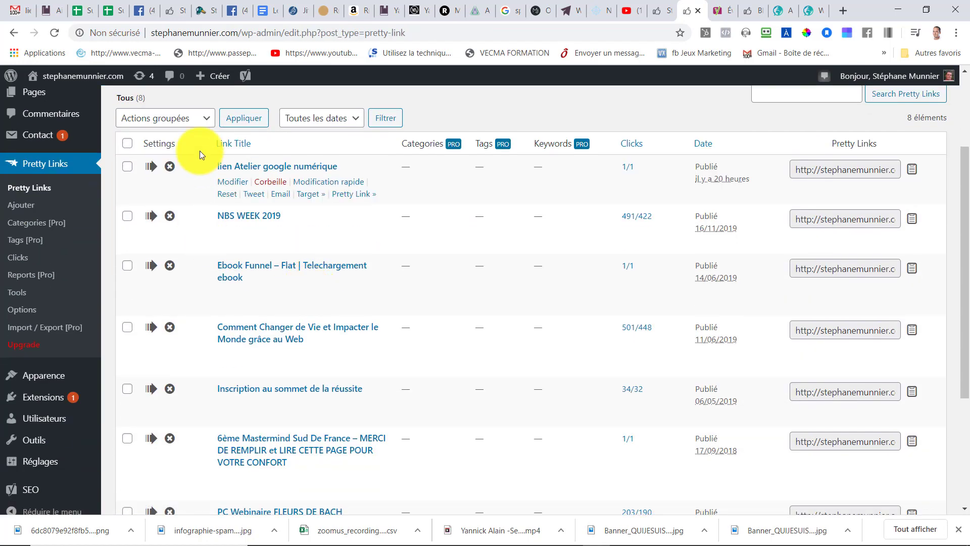
scroll(104, 271, up, 3)
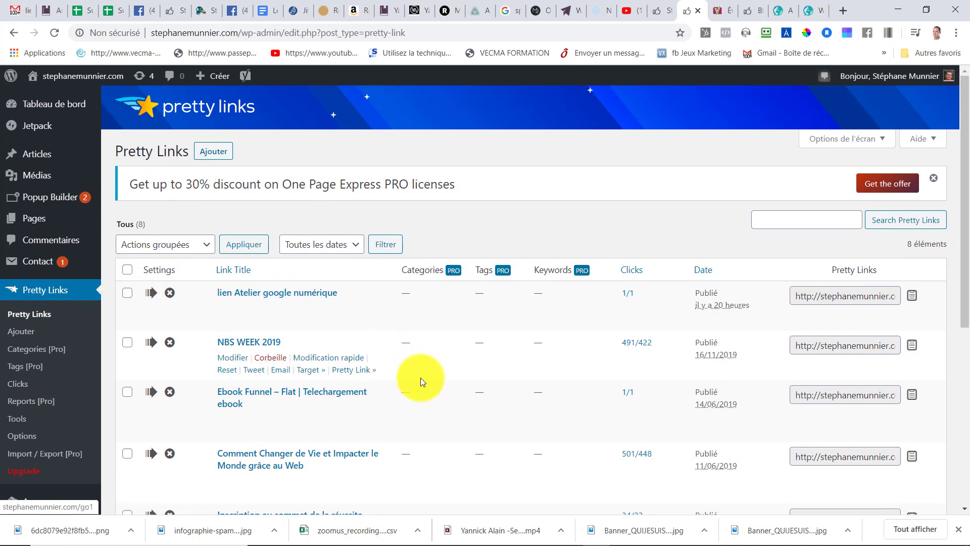
- Add a new pretty link and paste the LearnyBox affiliate address as its target URL
click(20, 332)
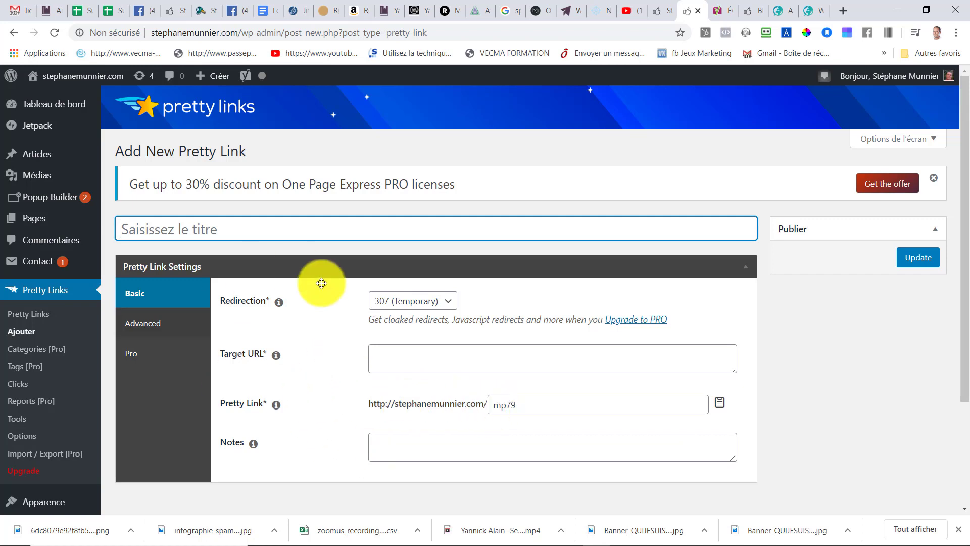
right_click(400, 356)
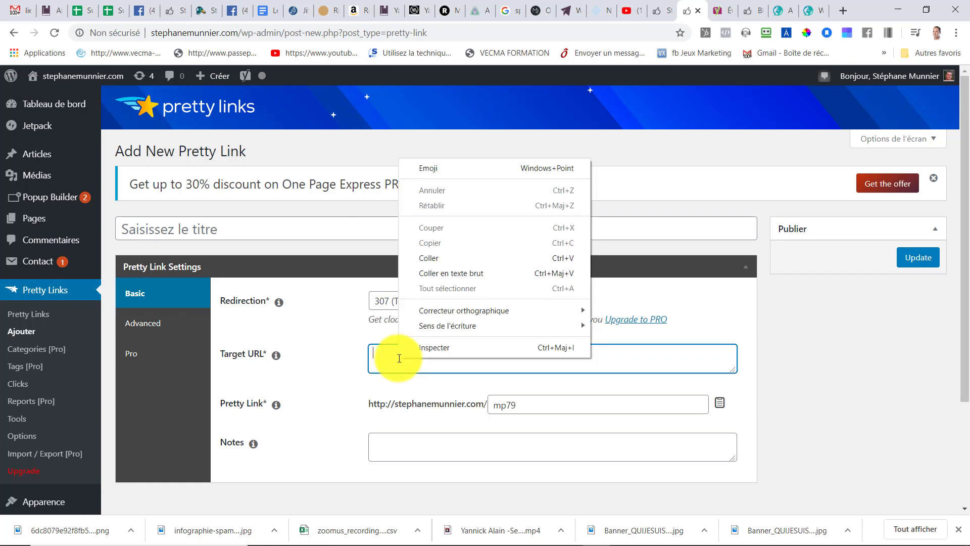
click(428, 259)
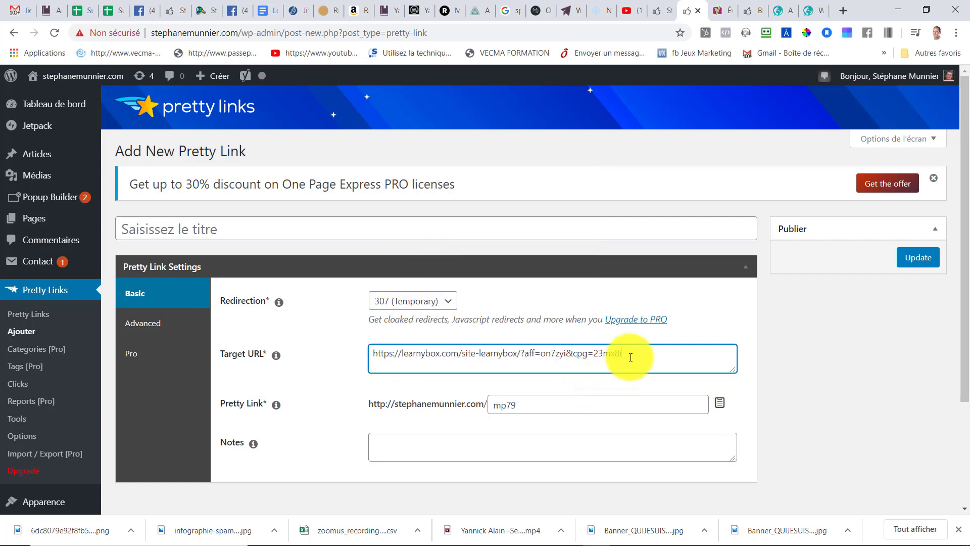
drag(632, 357, 353, 373)
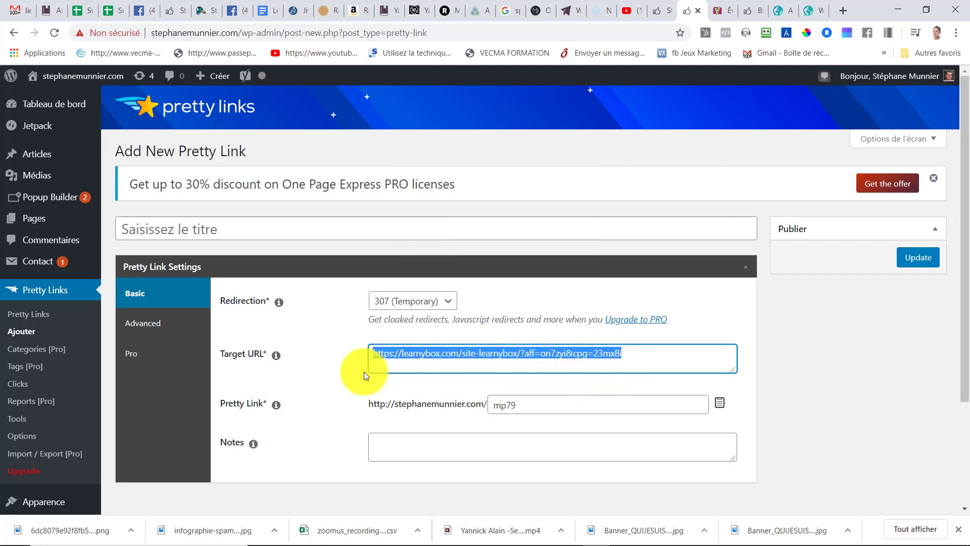
click(645, 362)
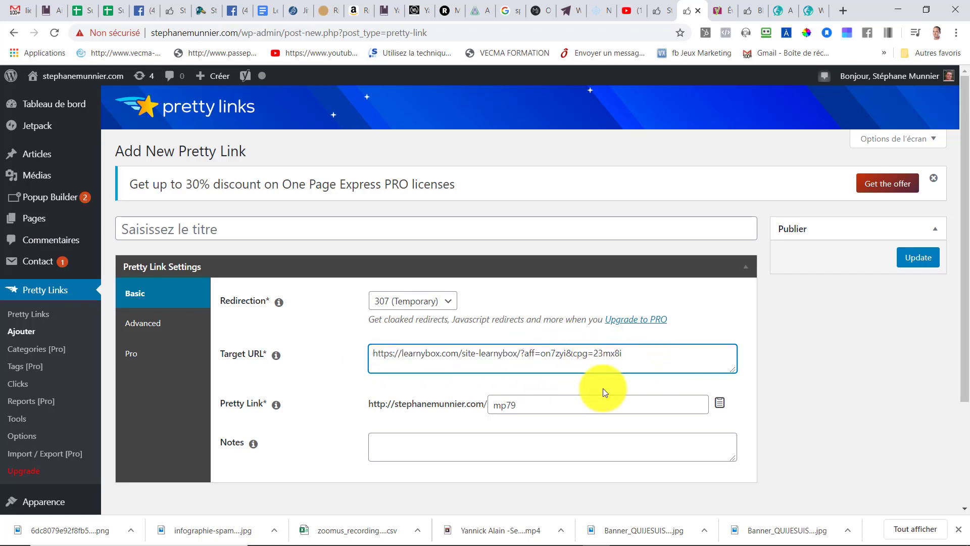
- Replace the pretty link slug with learny
click(528, 404)
key(BackSpace)
key(BackSpace)
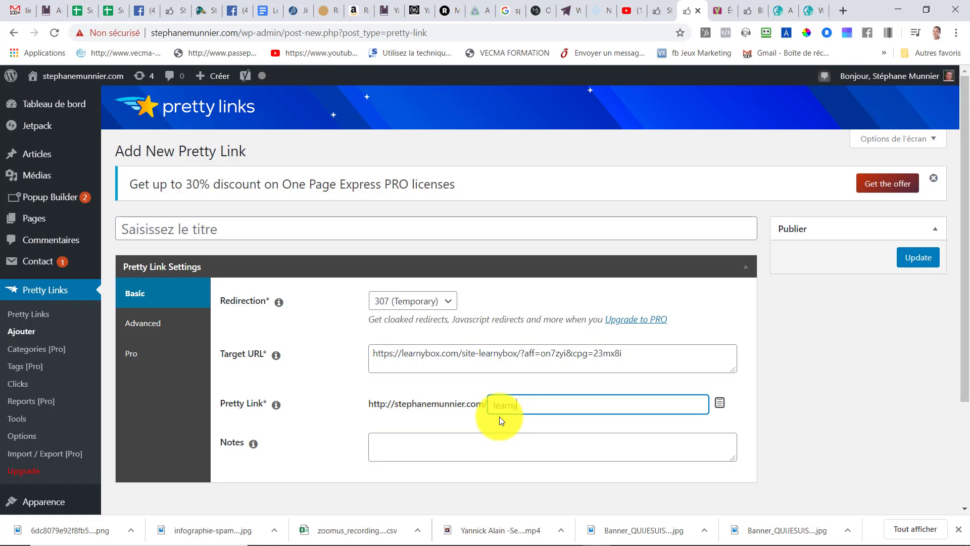
- Title the link Lien affiliation learny box PV
click(146, 227)
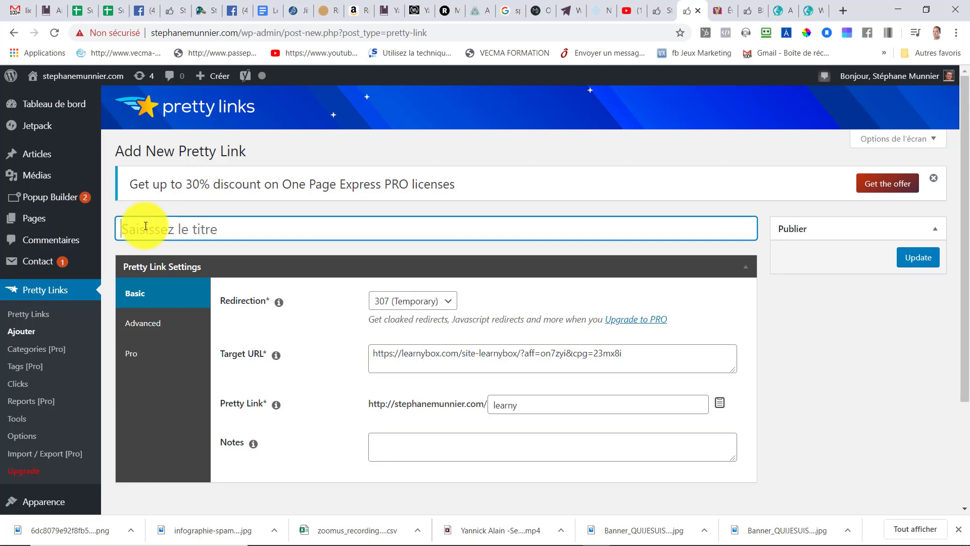
text(Lien)
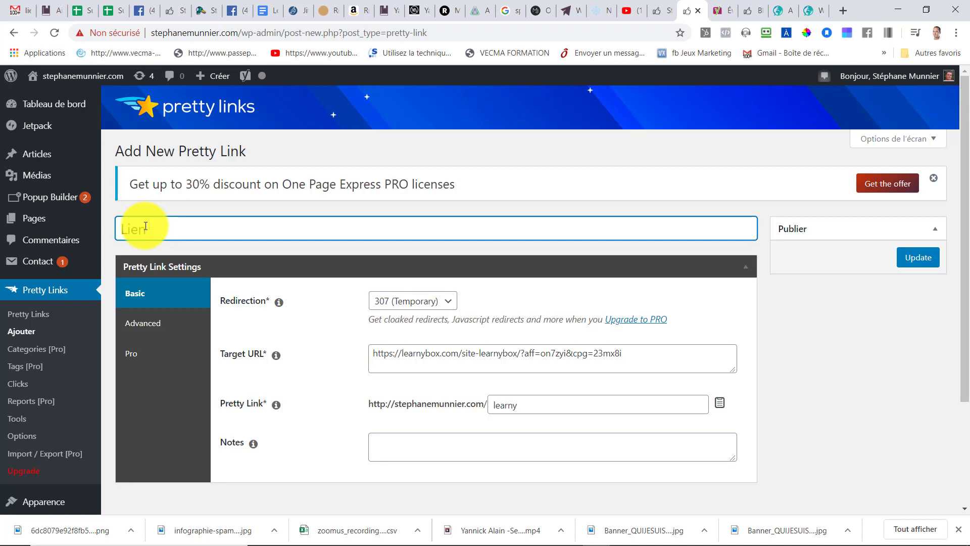
text( affiliation learny)
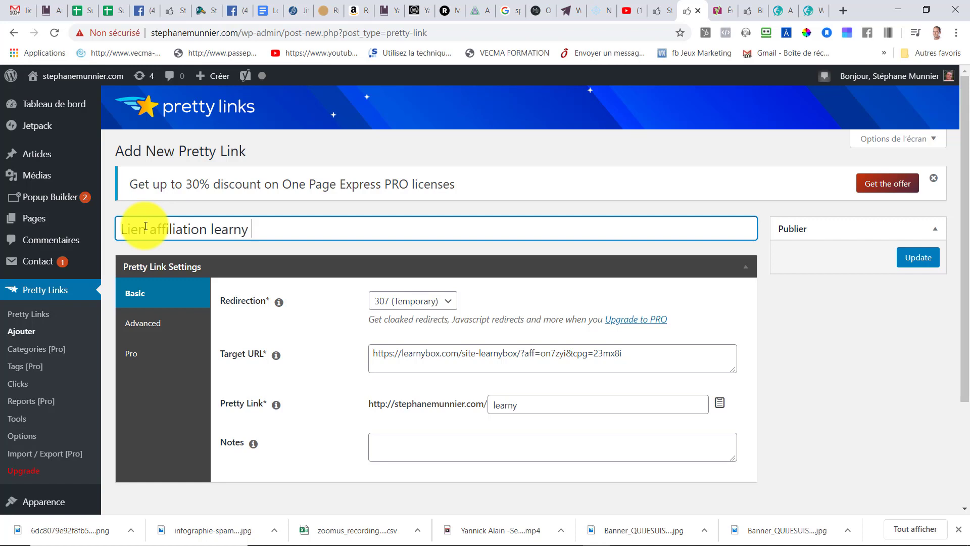
text(box)
text(pa)
key(BackSpace)
key(BackSpace)
text(PV)
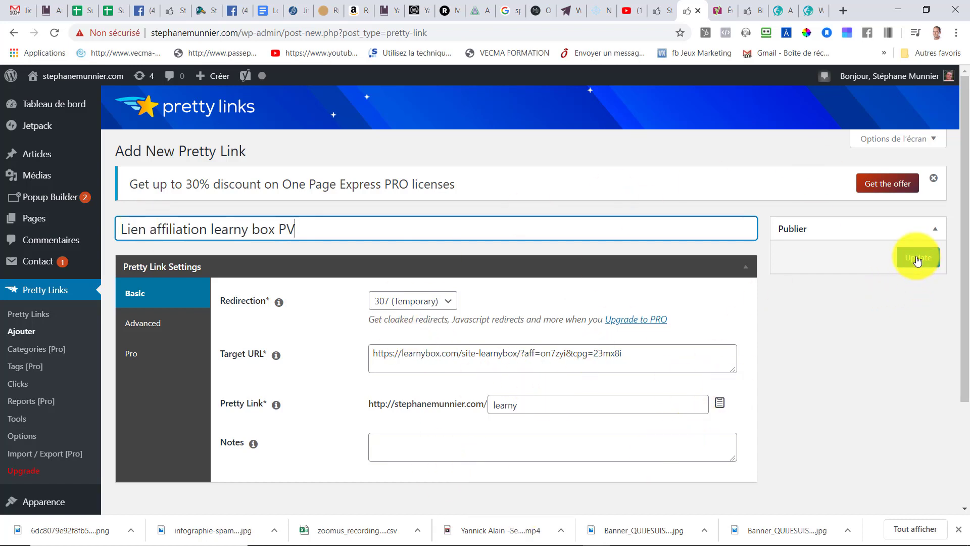
- Publish the new pretty link and scroll through the updated links list
click(917, 260)
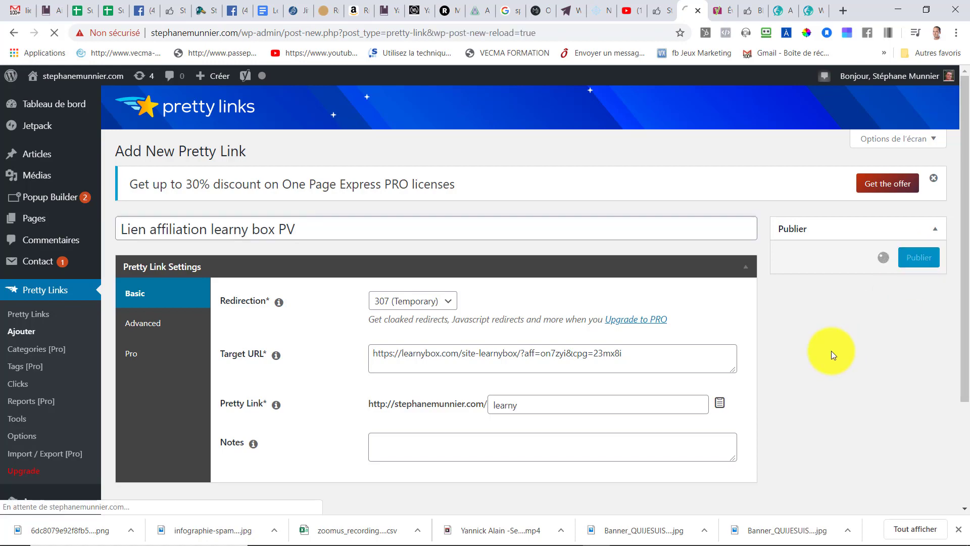
scroll(309, 363, down, 7)
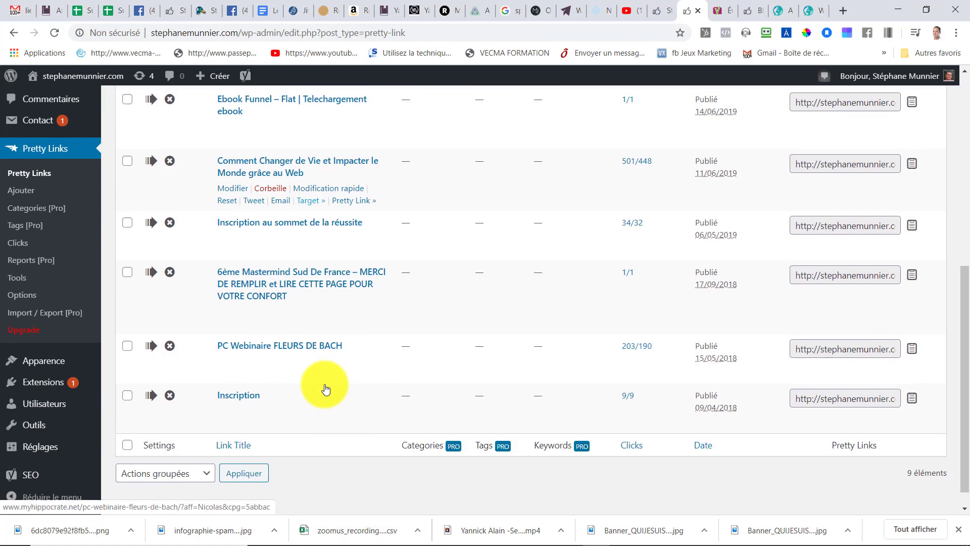
scroll(327, 389, up, 8)
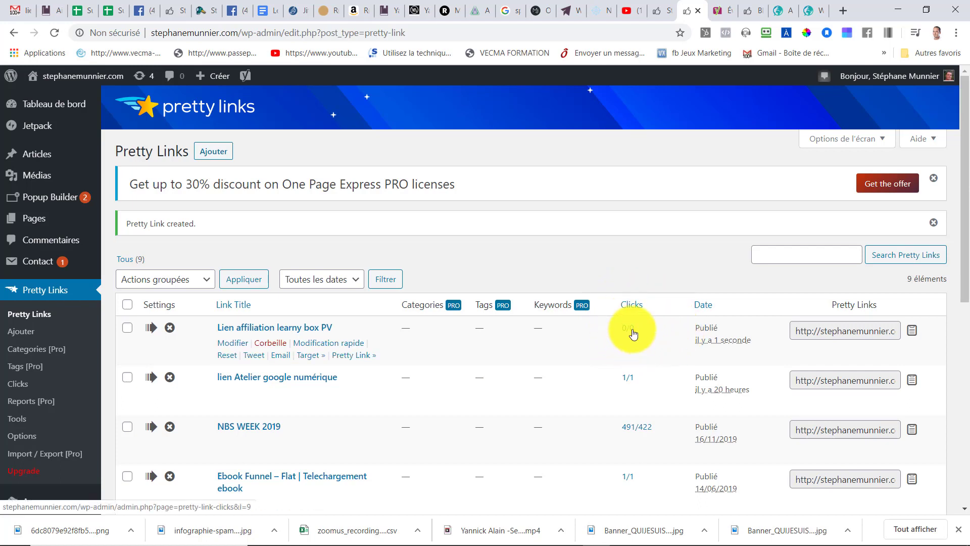
- Copy the short URL of the new Lien affiliation learny box PV link
click(838, 330)
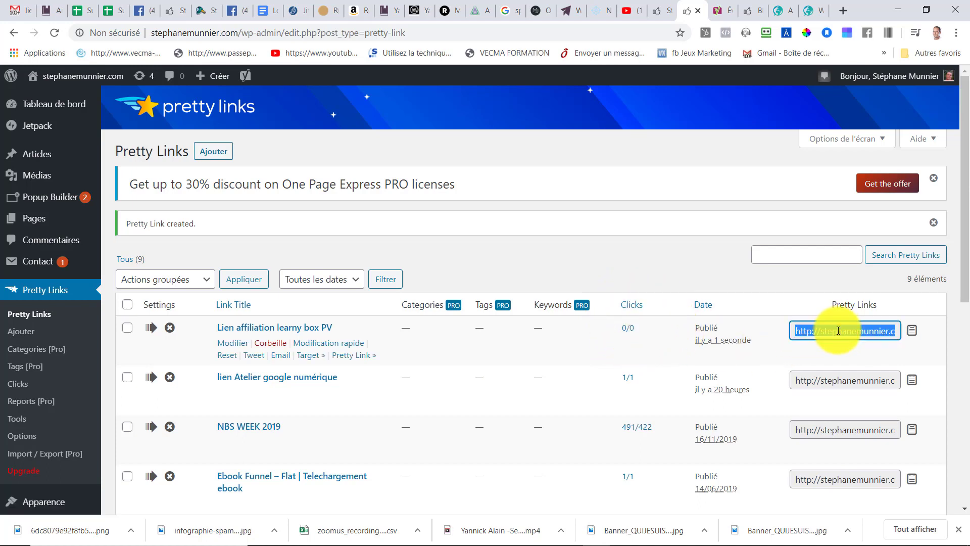
right_click(836, 331)
click(773, 340)
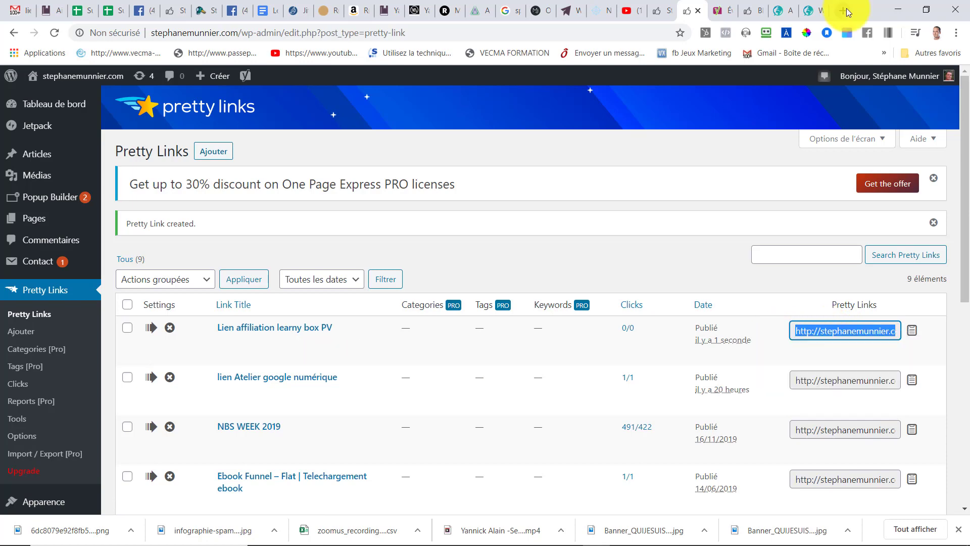
- Open a new browser tab and go to the copied short link
click(843, 11)
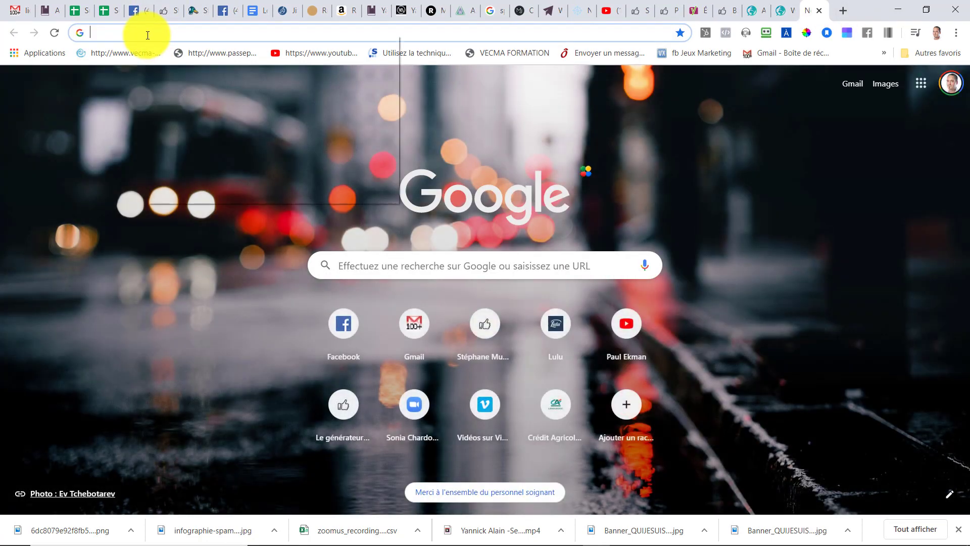
right_click(146, 32)
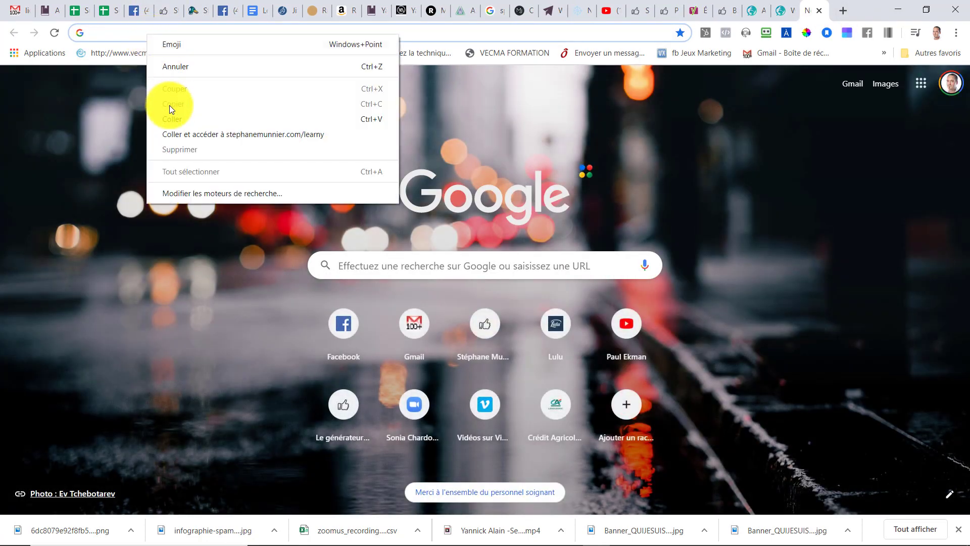
click(187, 120)
key(Return)
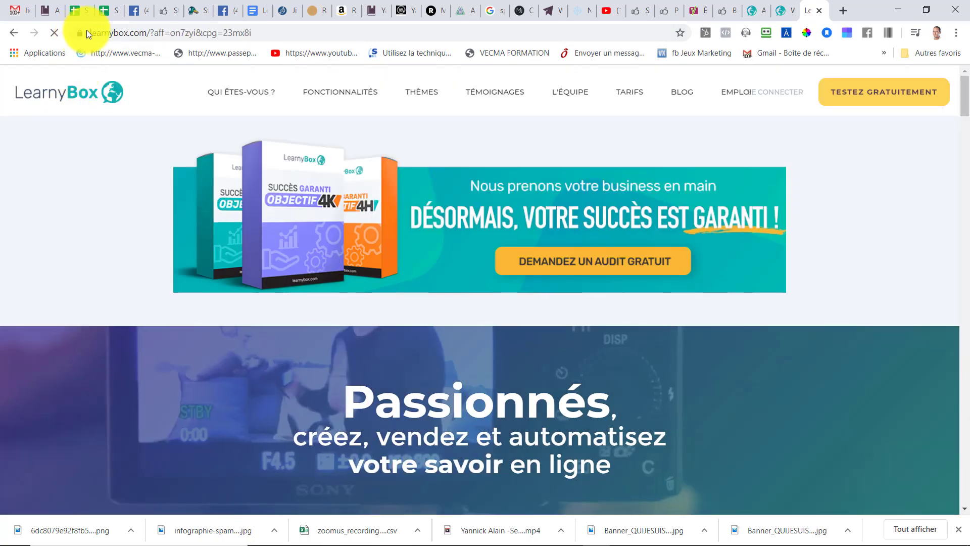
- Scroll through the LearnyBox landing page the short link opened
scroll(520, 271, down, 5)
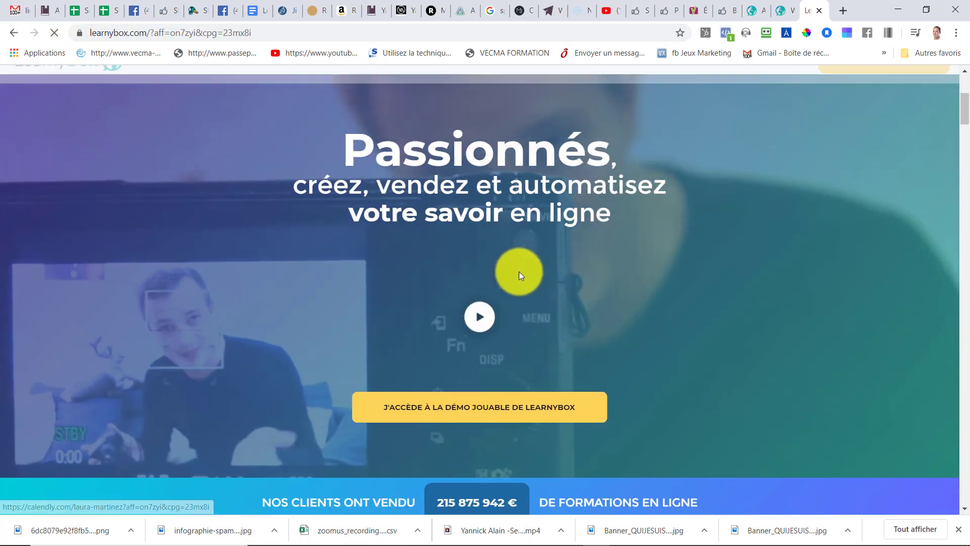
scroll(519, 276, down, 18)
scroll(524, 281, up, 9)
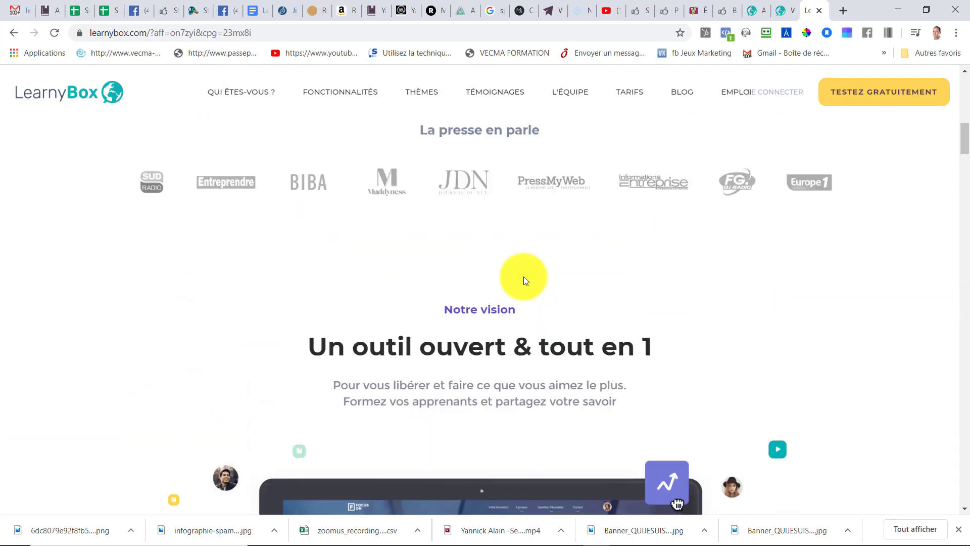
scroll(523, 277, up, 14)
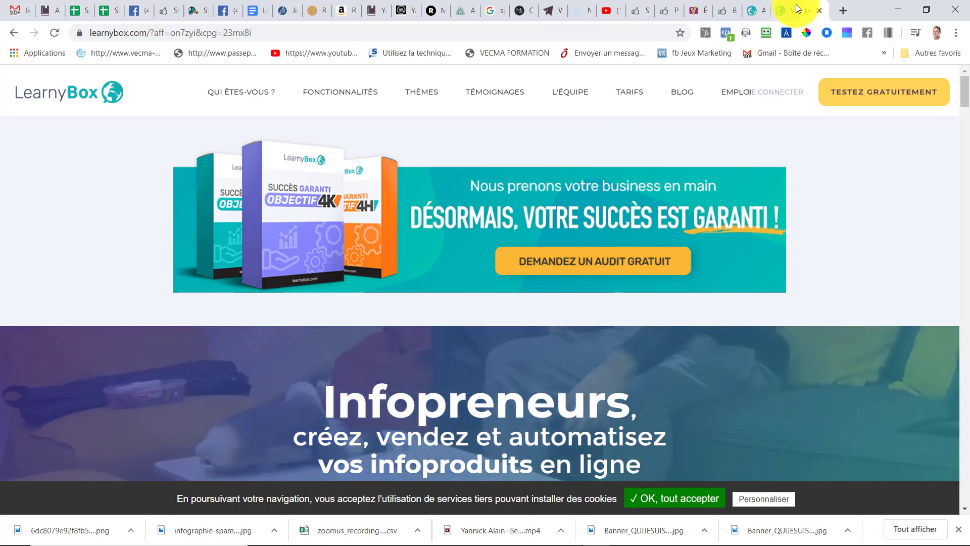
- Return to the Pretty Links tab and reload the links list
click(650, 15)
click(666, 14)
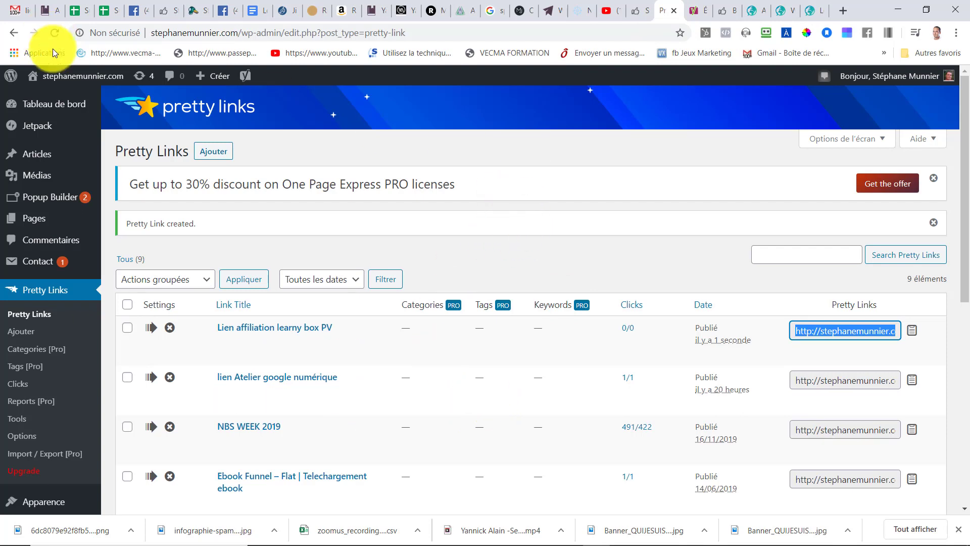
click(53, 32)
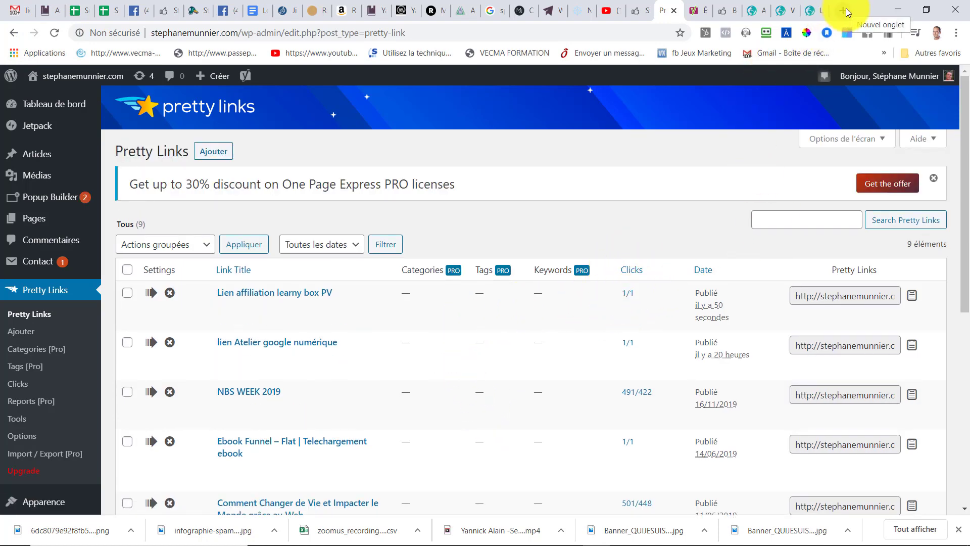
- Paste the short link into the LearnyBox tab's address bar and load it again
drag(735, 16, 843, 14)
click(776, 16)
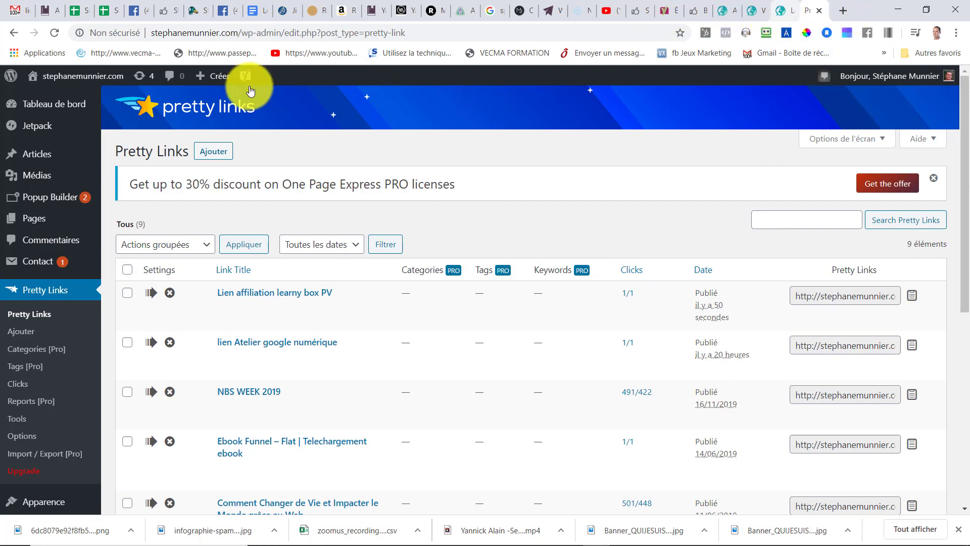
right_click(142, 37)
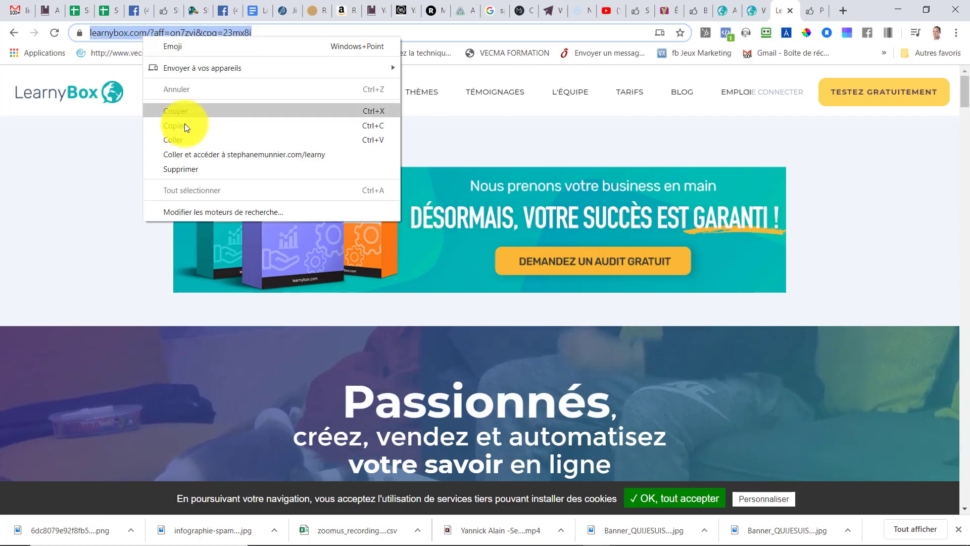
click(183, 138)
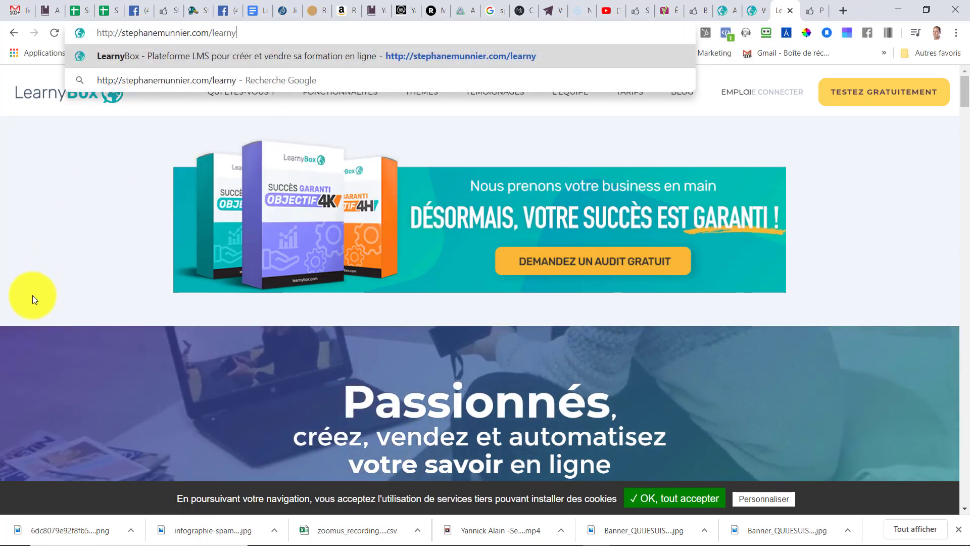
key(Return)
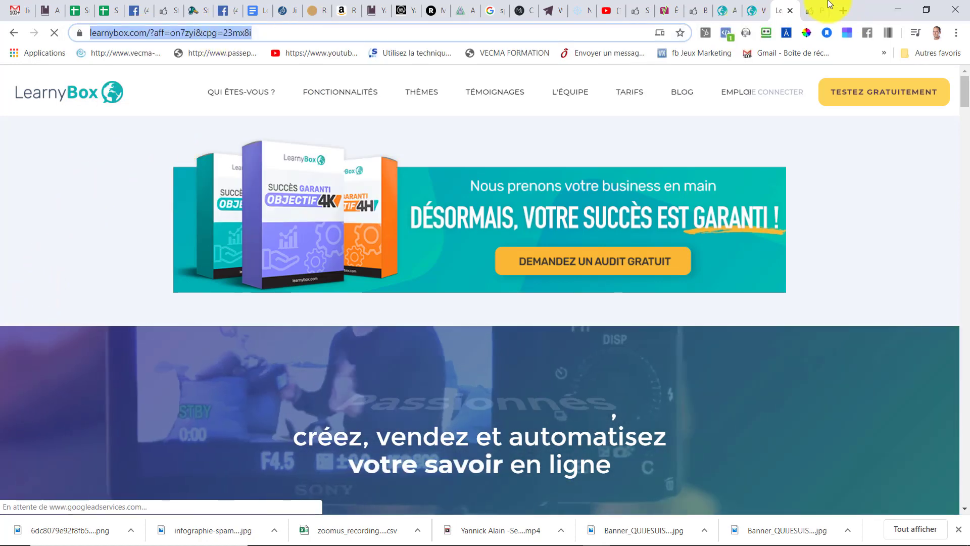
- Switch back to the Pretty Links tab and reload the list to check the link's click count
click(814, 11)
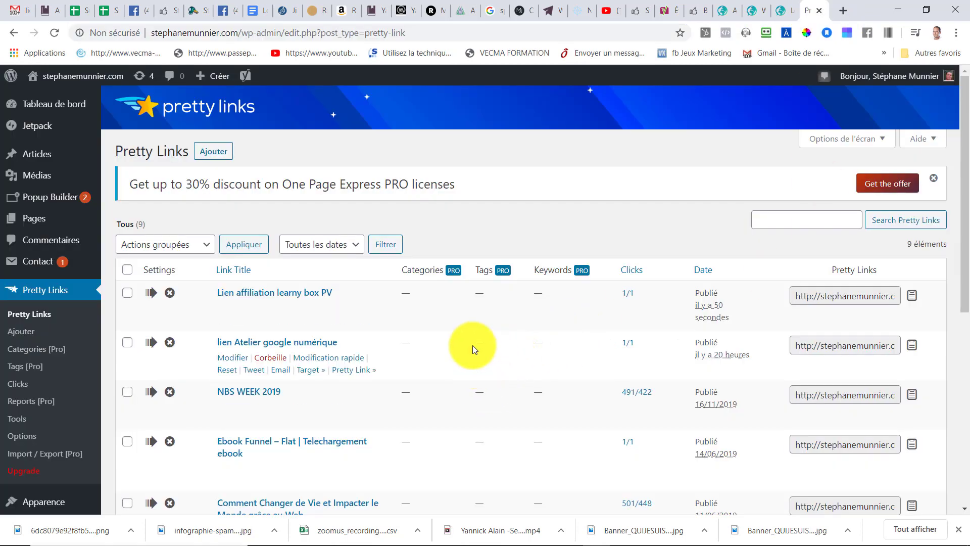
click(56, 31)
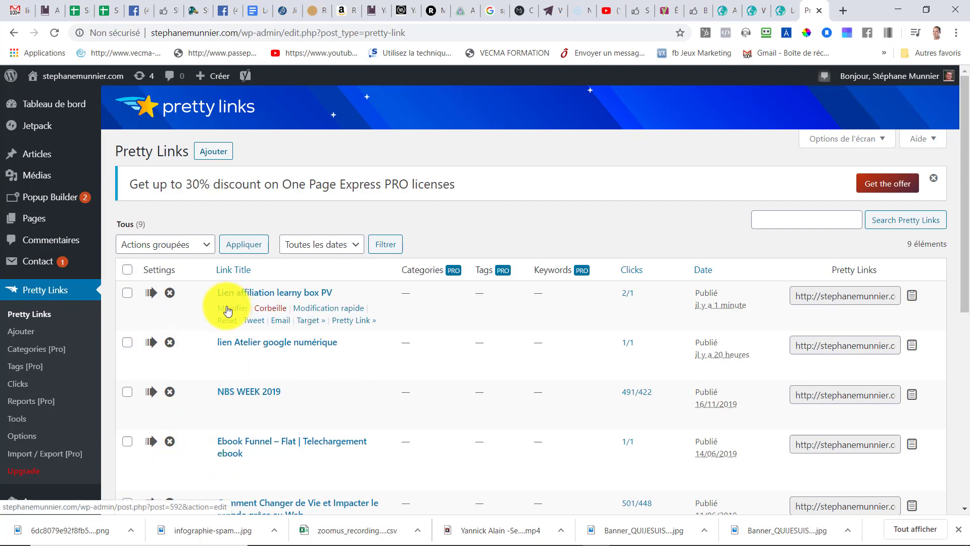
- Open a new tab, search Google for spam tester and open the mail-tester.com result
key(ctrl+t)
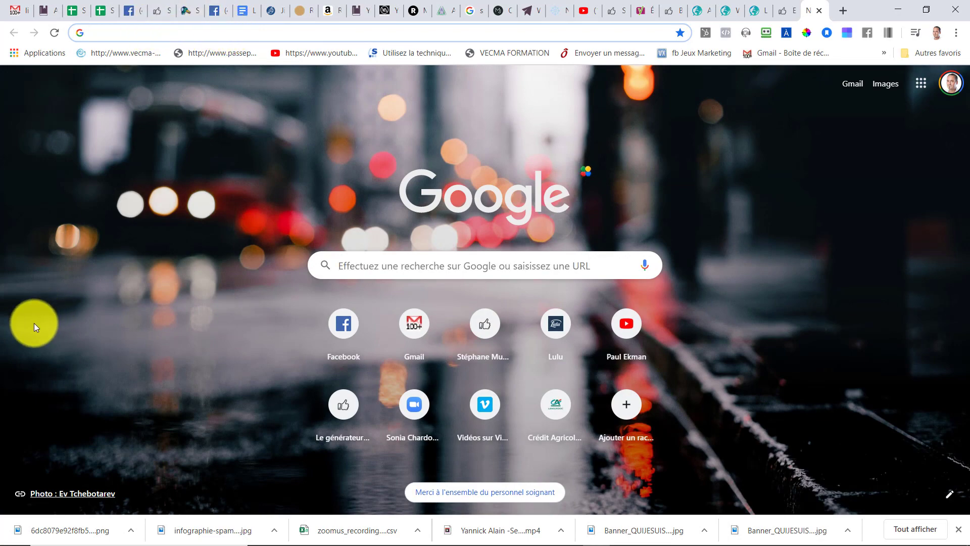
text(spamtest)
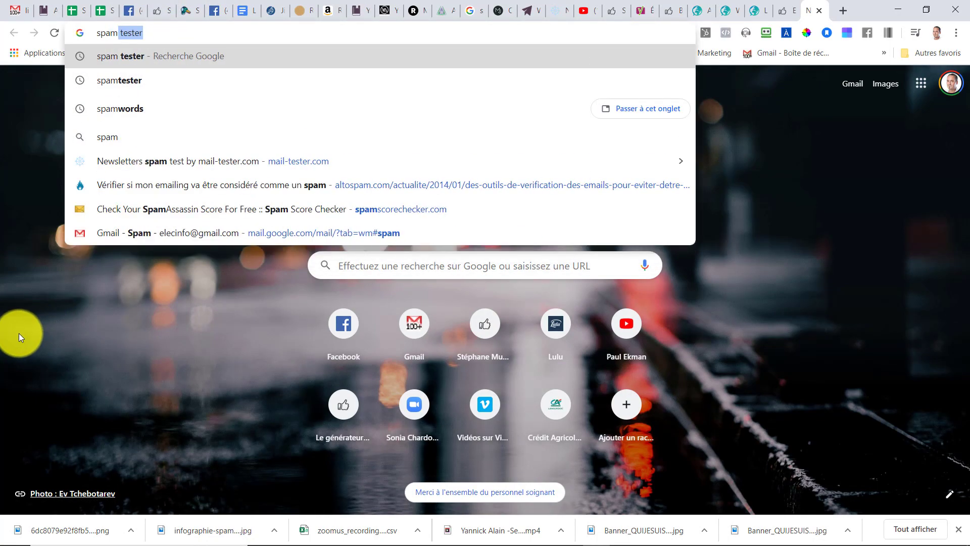
text(er)
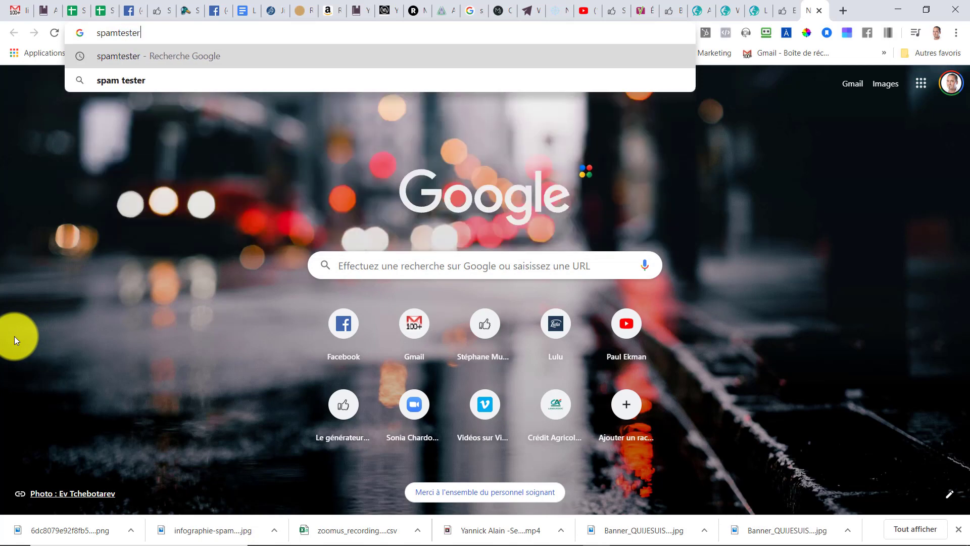
key(Return)
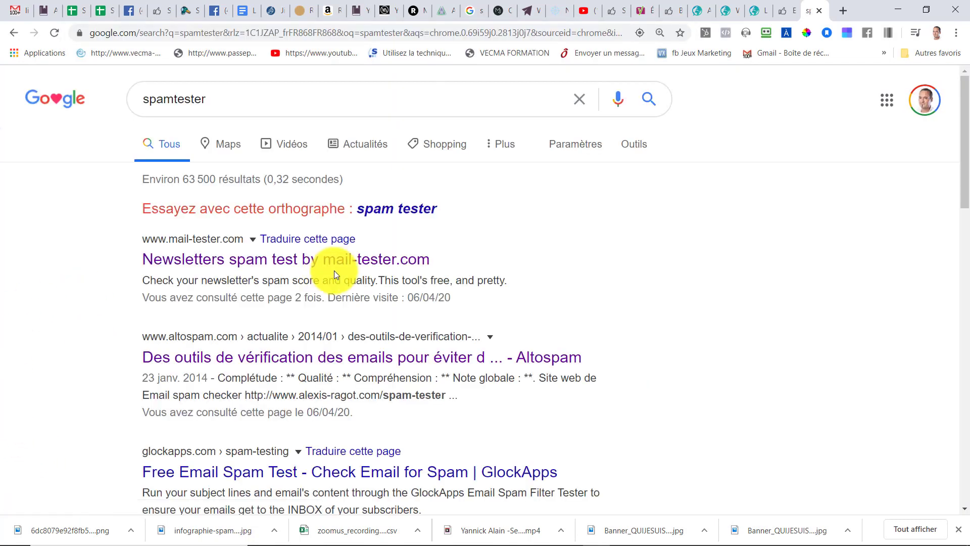
click(394, 209)
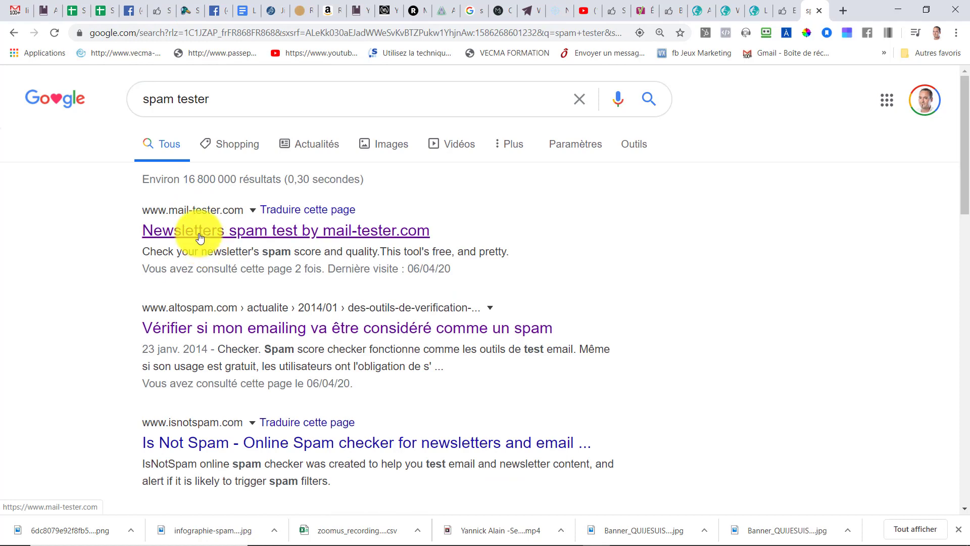
click(199, 232)
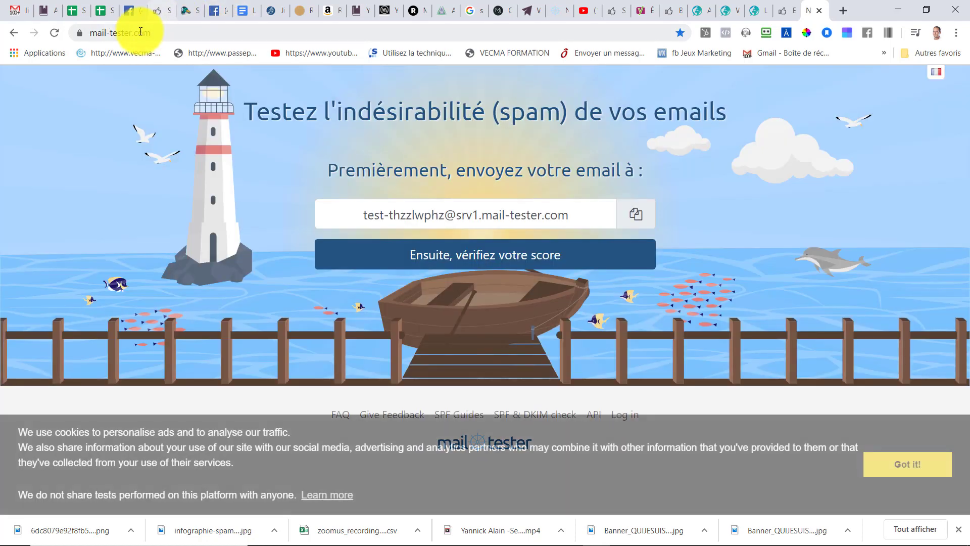
- Copy the mail-tester.com page address
click(136, 32)
key(ctrl+c)
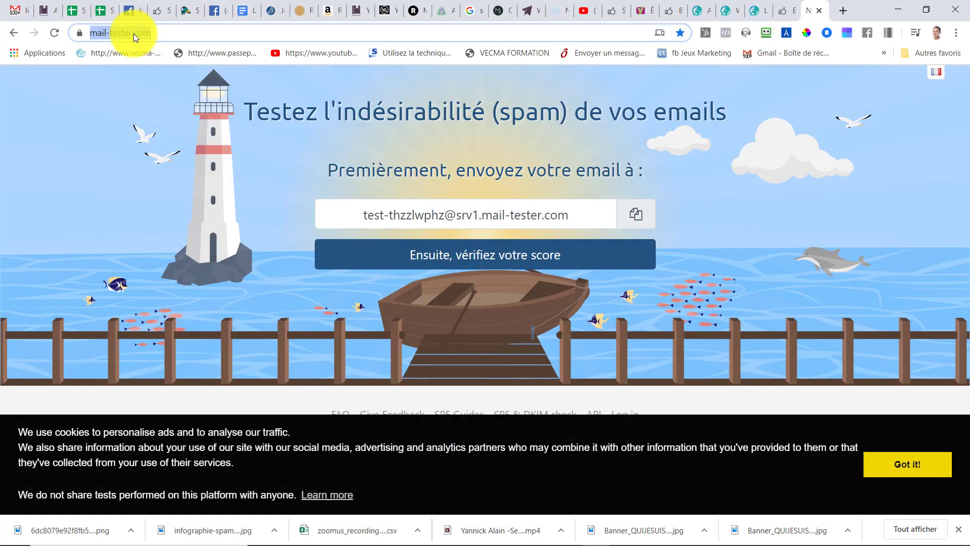
right_click(133, 34)
click(163, 121)
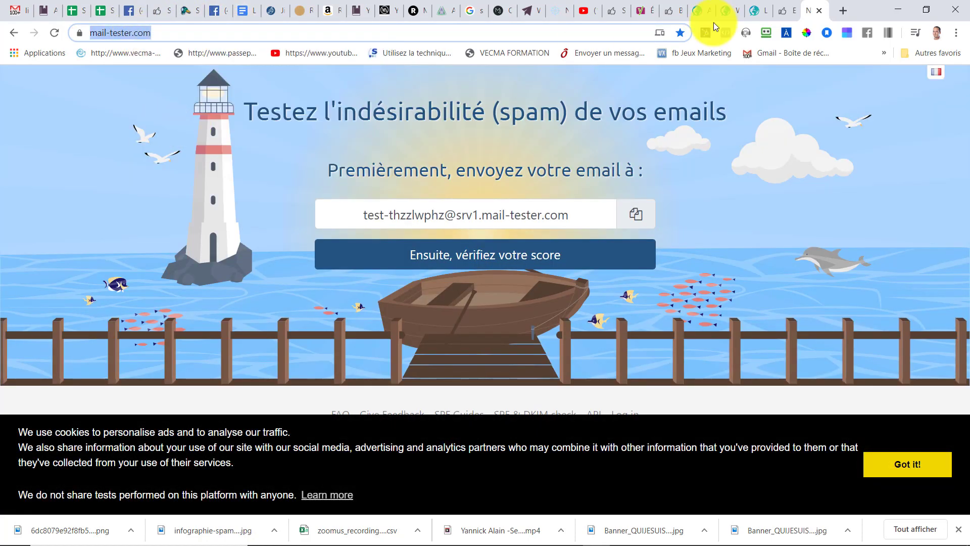
click(786, 10)
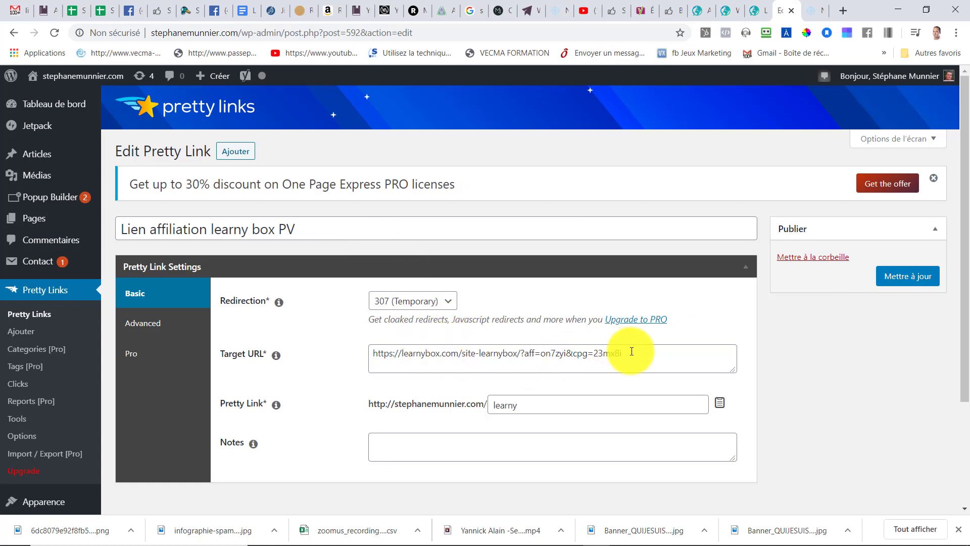
drag(628, 354, 360, 373)
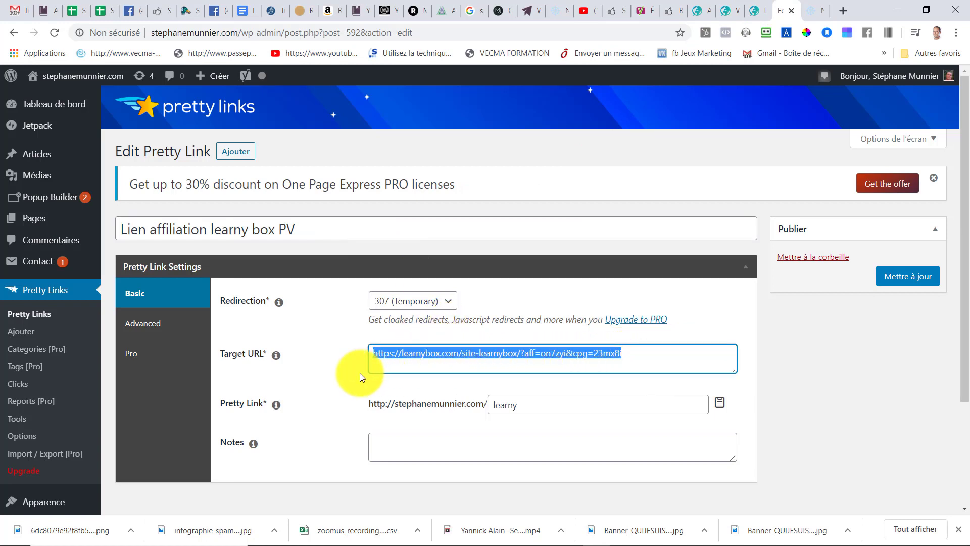
right_click(427, 352)
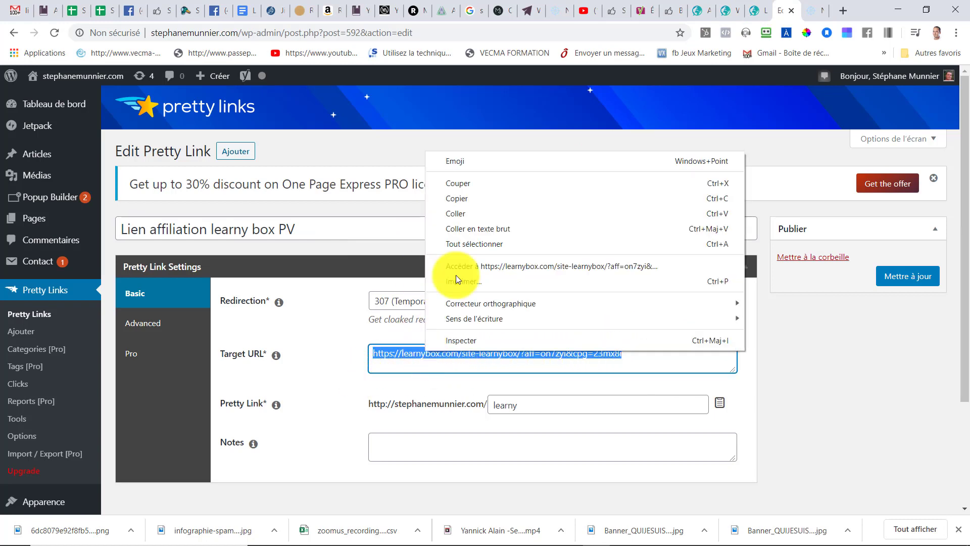
click(460, 212)
click(903, 278)
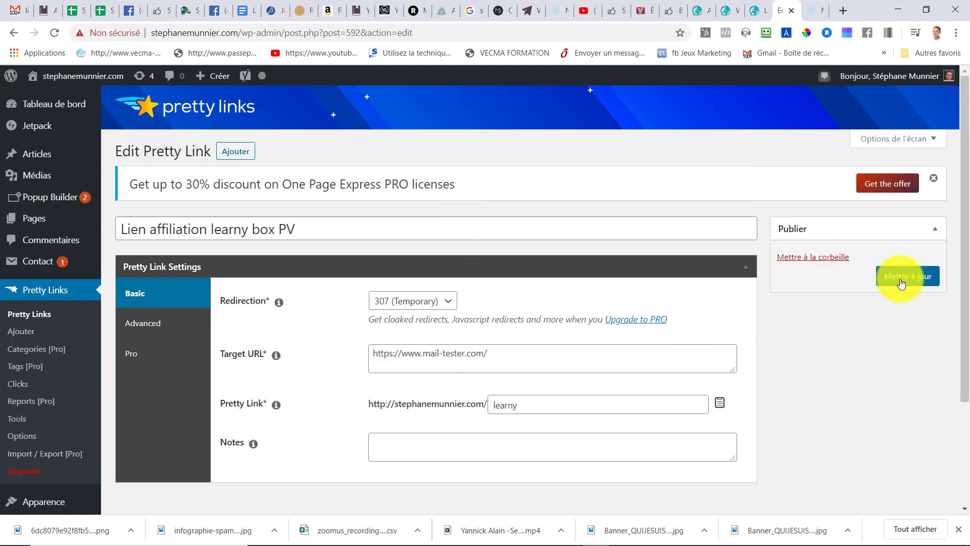
- Copy the updated link's short URL from the Pretty Links list
click(841, 331)
right_click(840, 331)
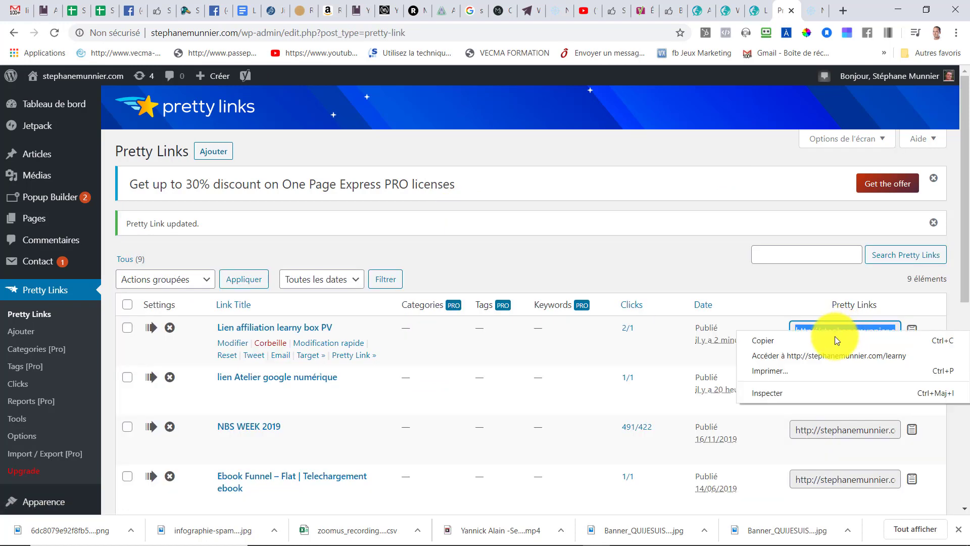
click(787, 346)
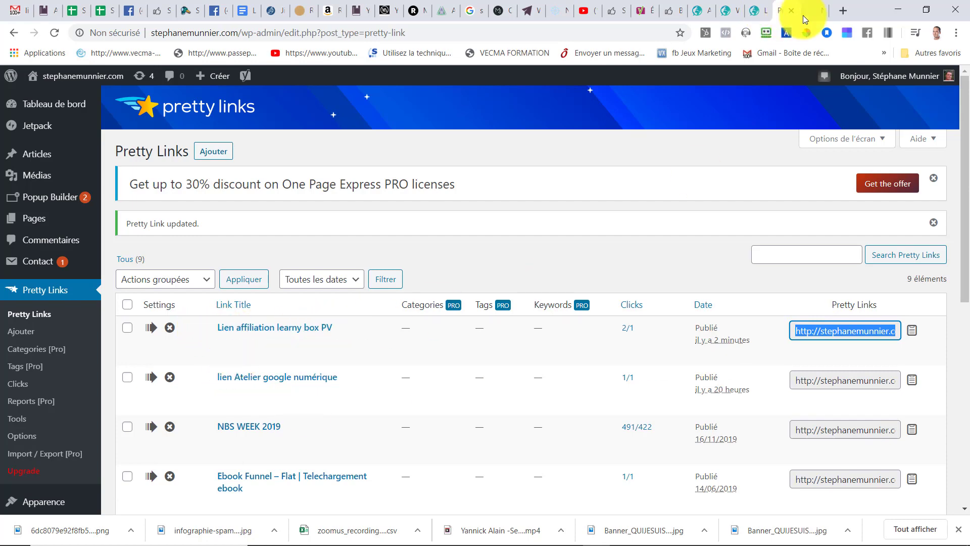
- Open the copied short link in a new tab to test the new redirect
click(841, 10)
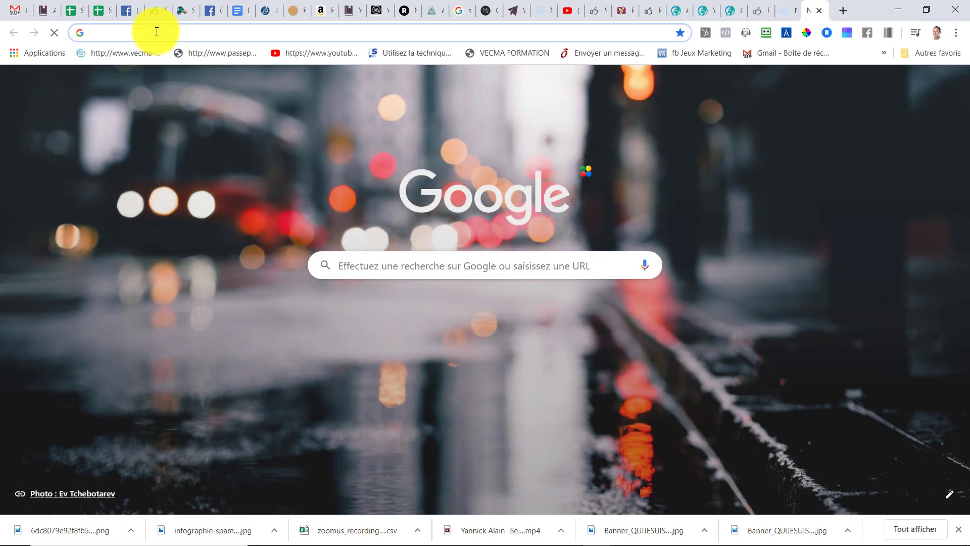
right_click(166, 32)
click(184, 117)
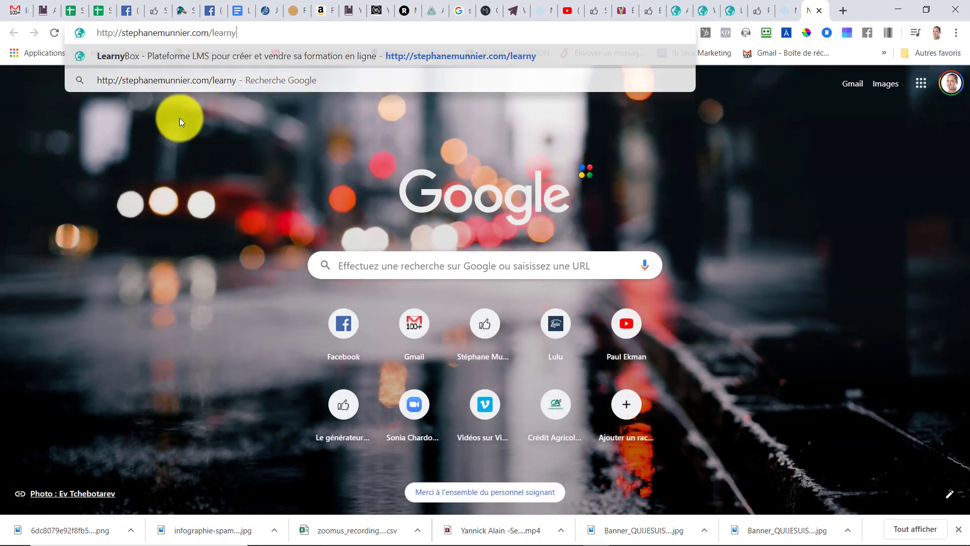
key(Return)
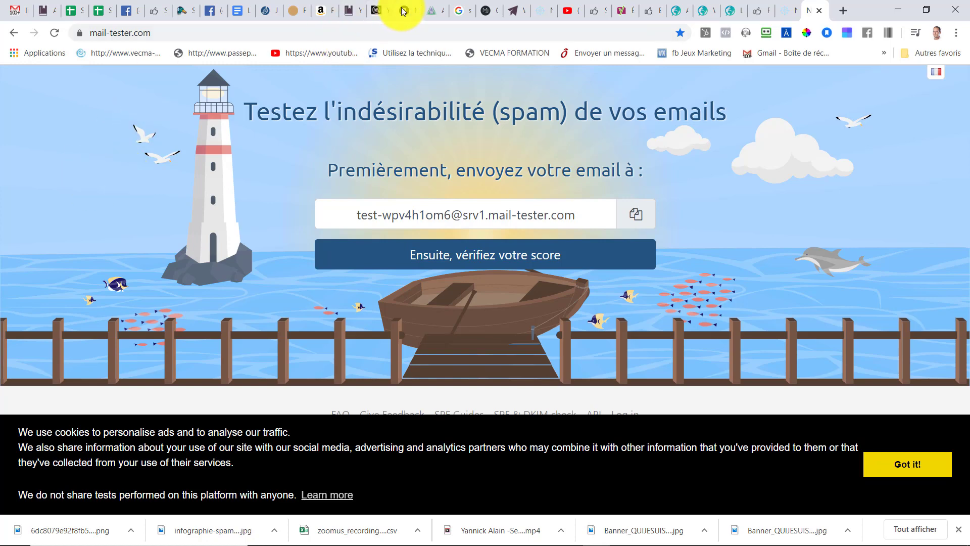
- Return to the Pretty Links list and examine the link's click count and short URL
click(784, 10)
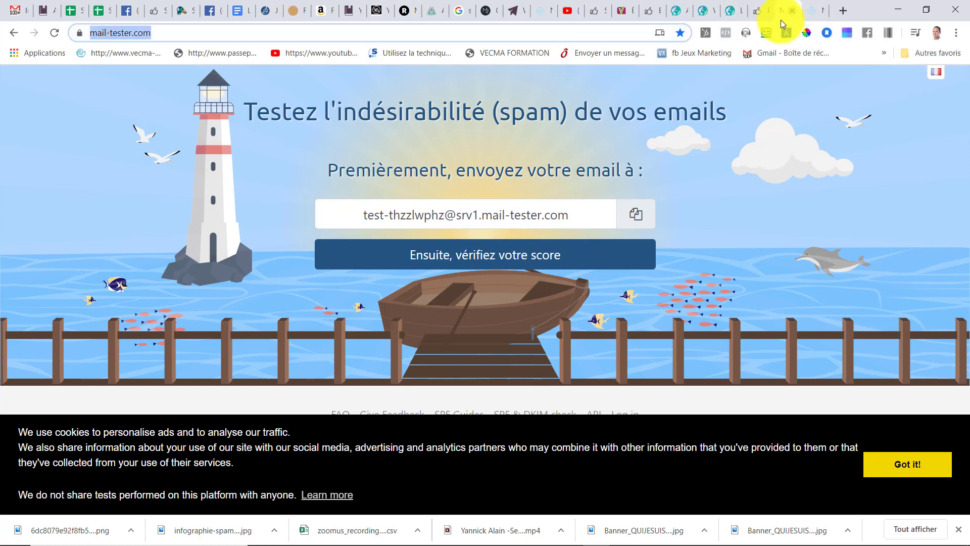
click(761, 11)
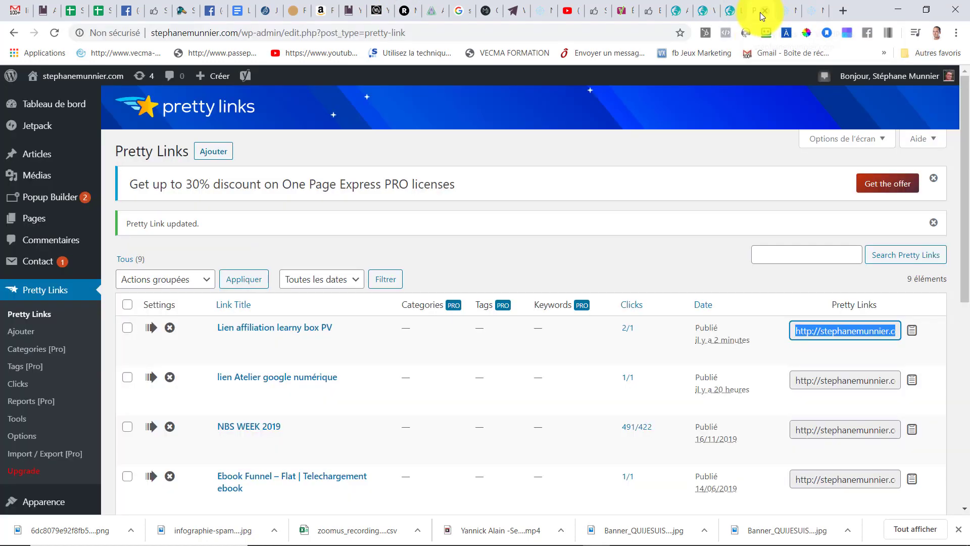
scroll(287, 241, down, 2)
scroll(283, 253, down, 6)
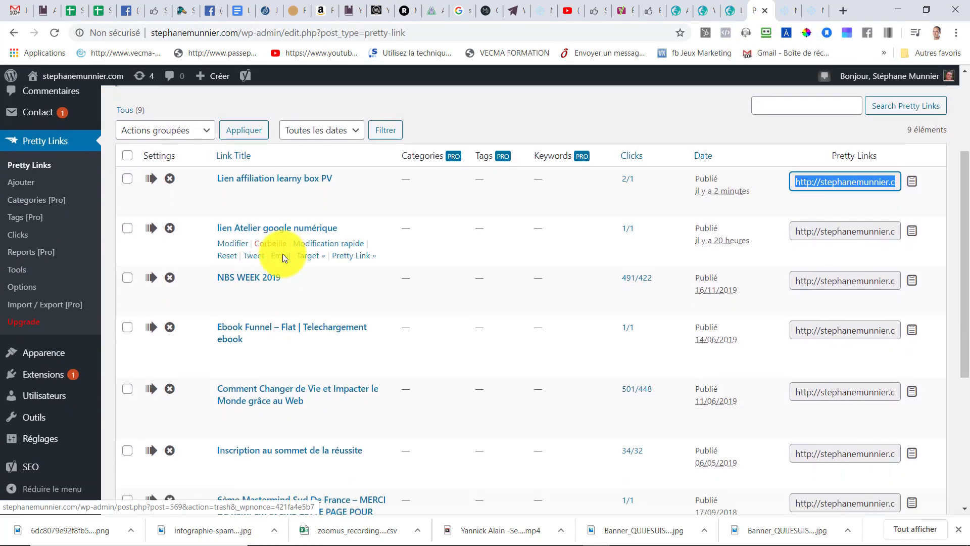
scroll(323, 372, up, 8)
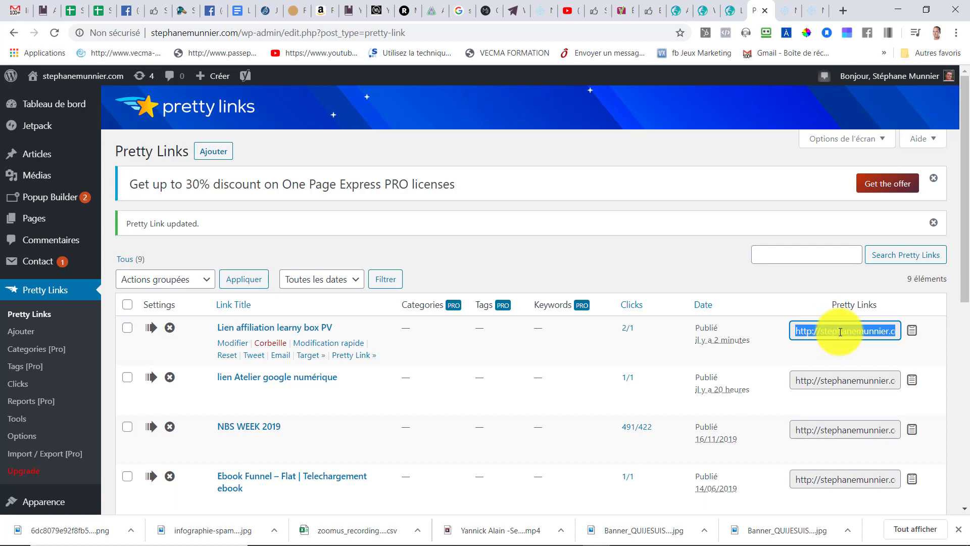
drag(793, 332, 932, 343)
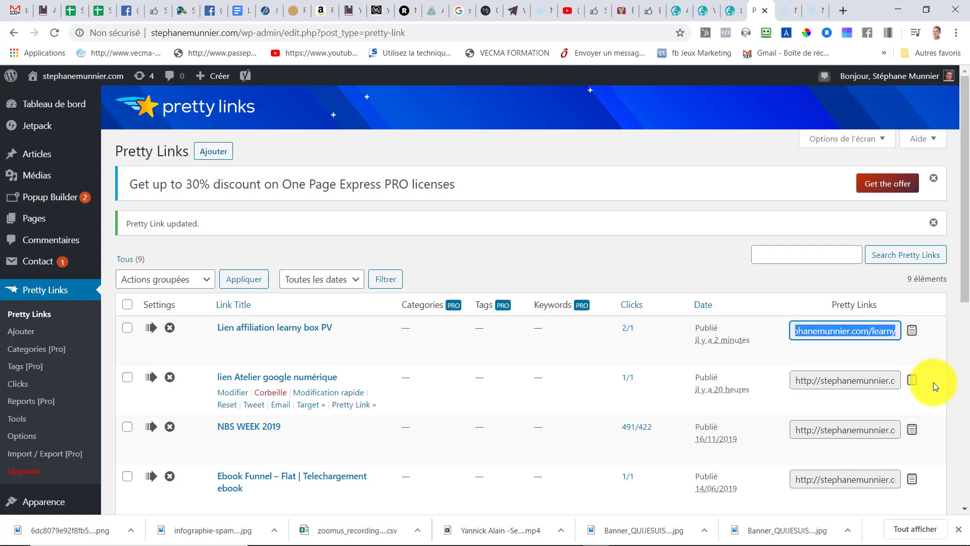